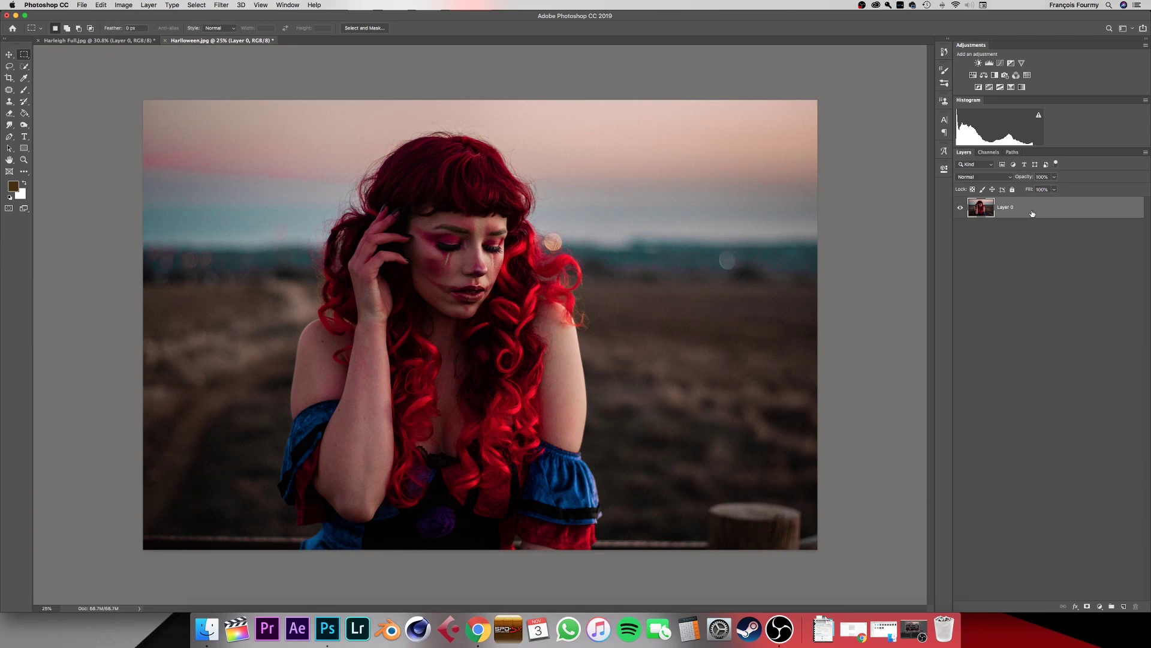
Duplicate Layer 0 and draw a loose freehand lasso selection around the whole woman on the copy
key(super+j)
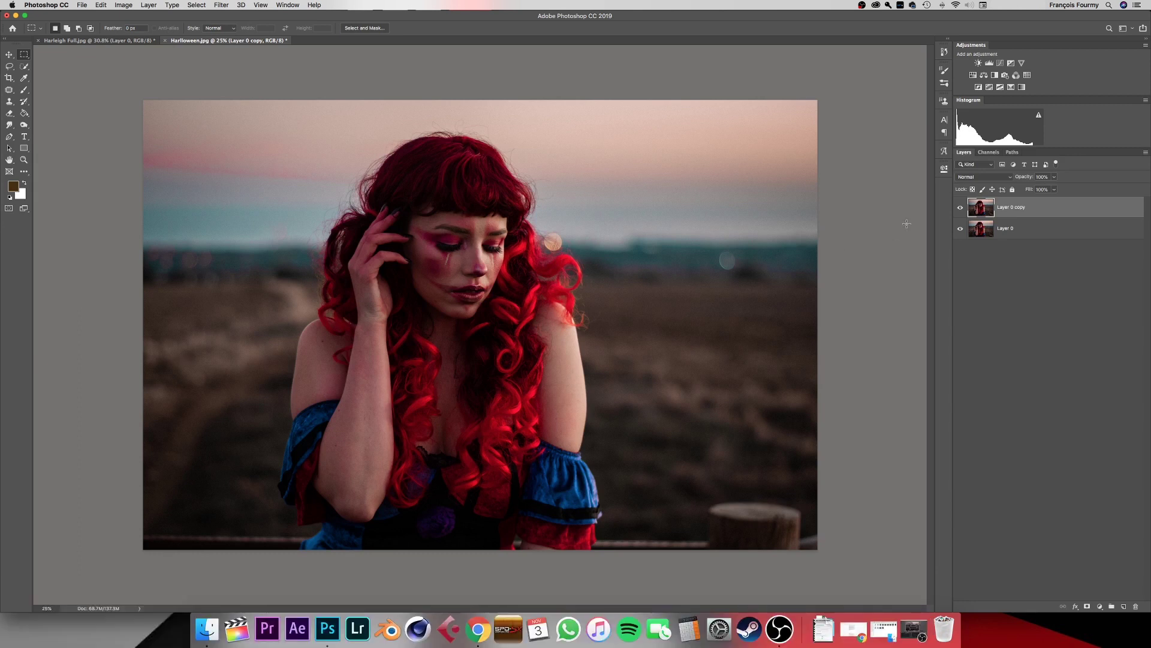
key(l)
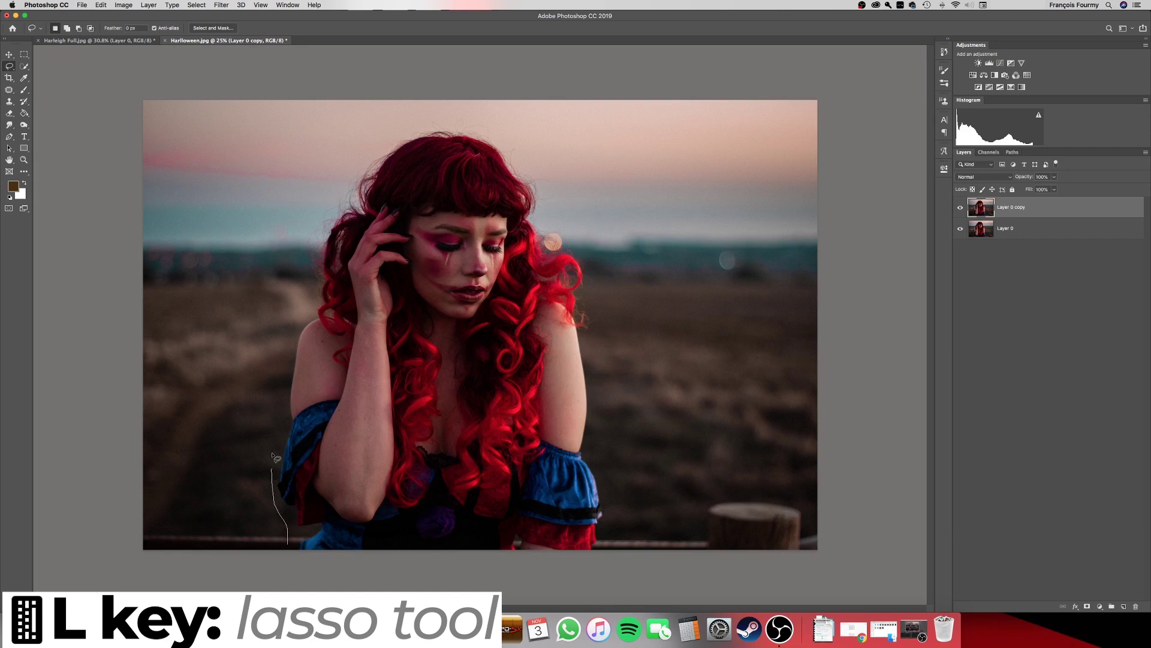
mouse_move(314, 197)
mouse_down()
mouse_move(350, 153)
mouse_move(449, 130)
mouse_up()
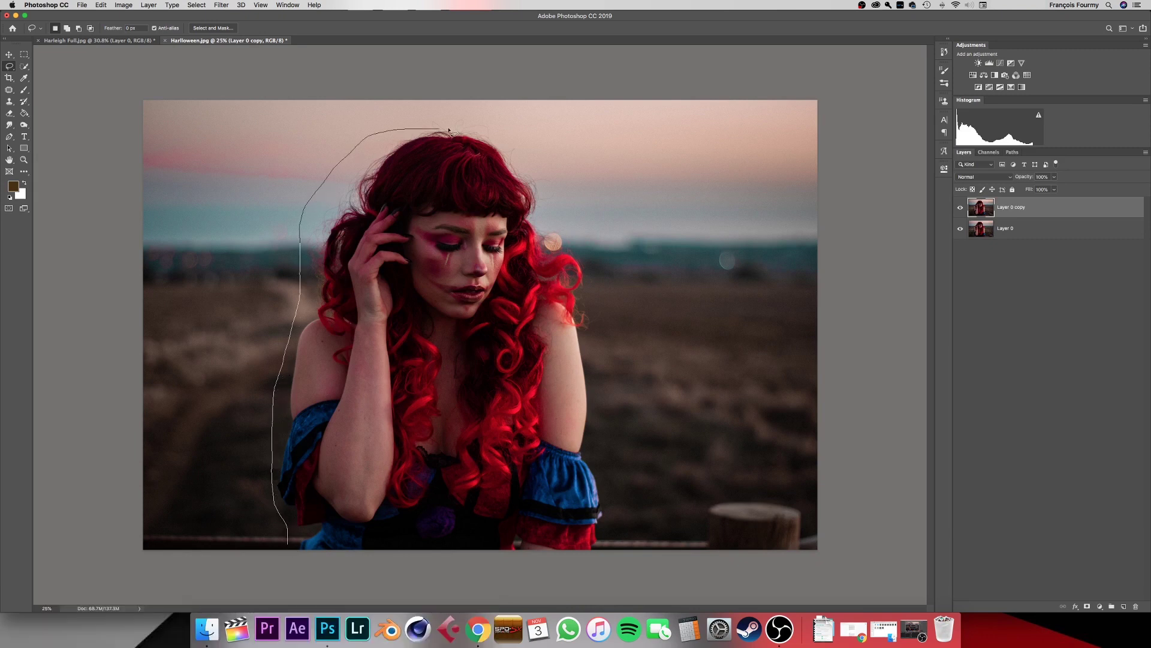
mouse_move(546, 221)
mouse_down()
mouse_move(590, 277)
mouse_move(606, 451)
mouse_up()
drag(600, 572, 299, 573)
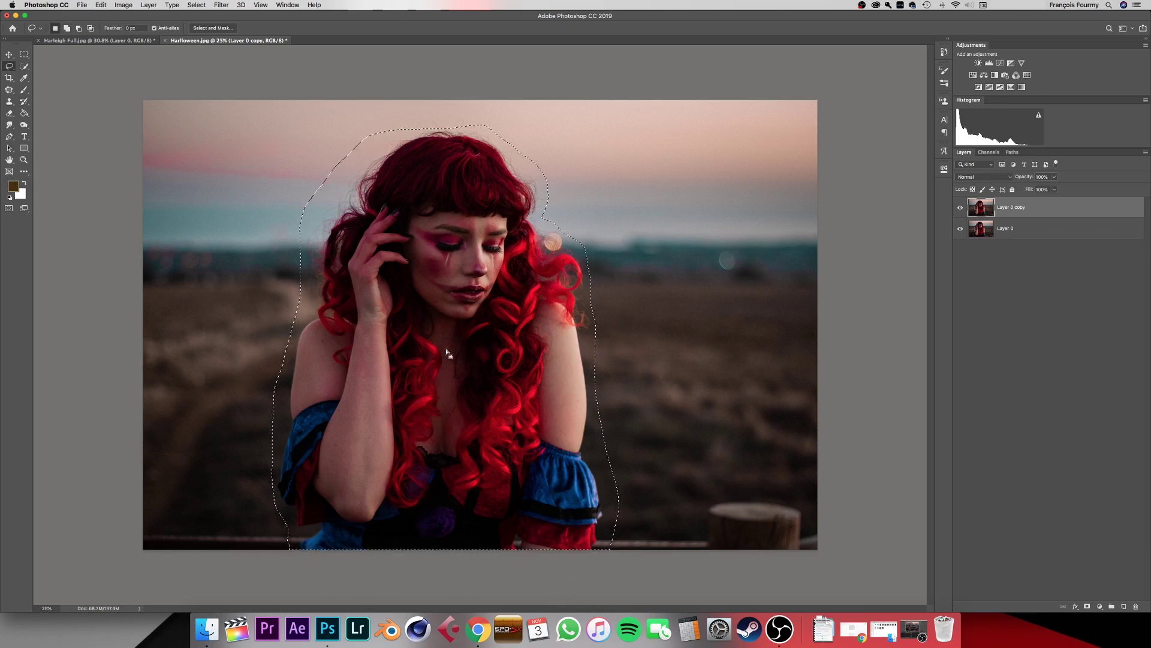
Fill the selected woman with Content-Aware contents in Normal mode at 100% opacity
right_click(453, 315)
click(505, 428)
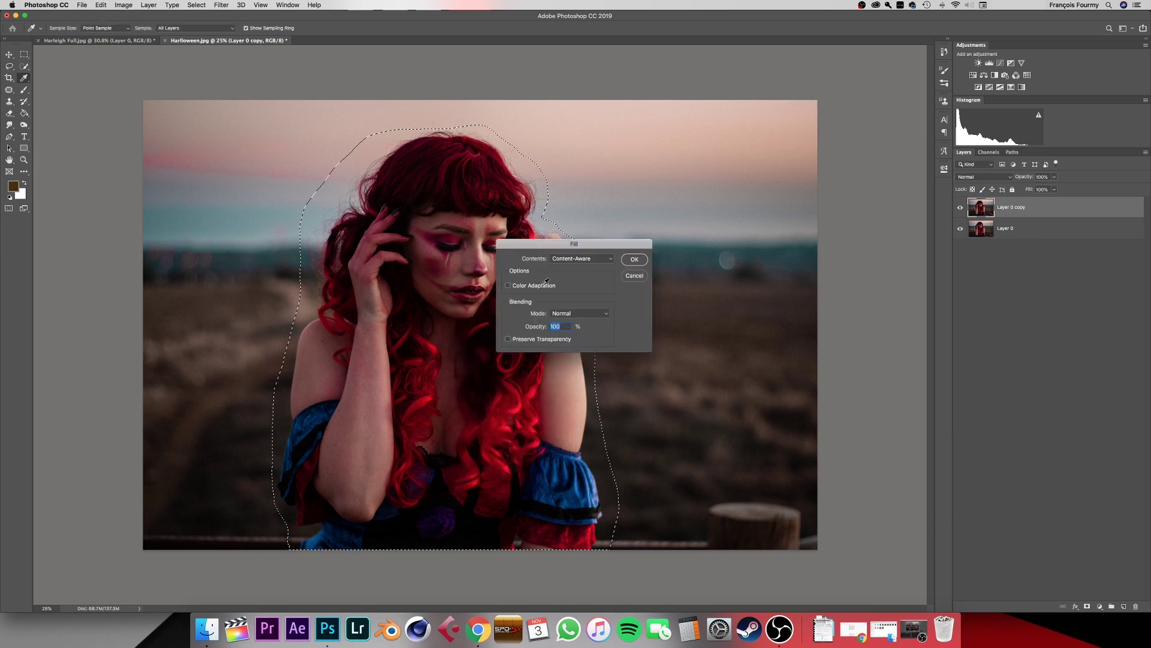
click(579, 258)
click(654, 257)
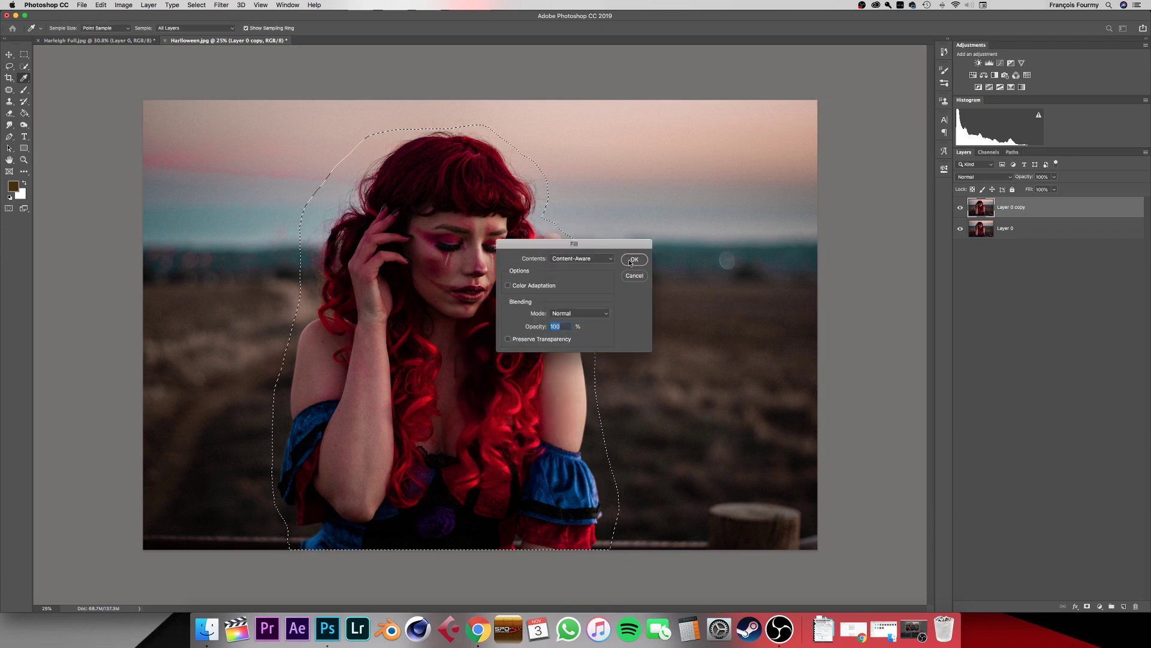
click(629, 259)
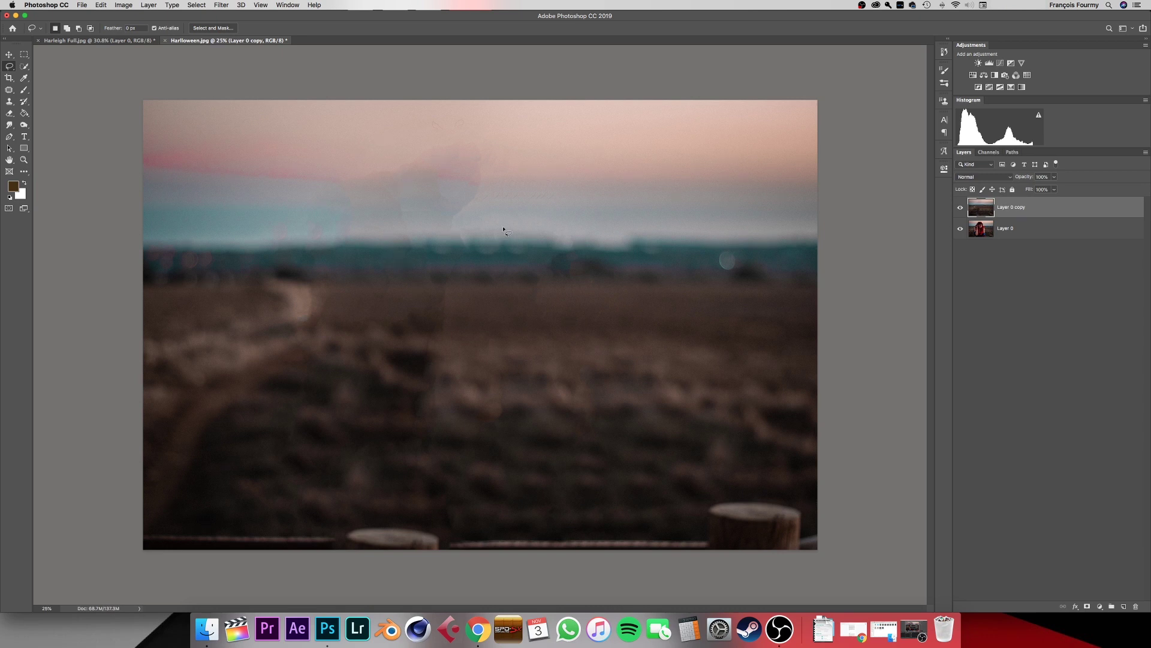
Duplicate the original Layer 0 and move the new copy to the top of the layer stack
click(1022, 228)
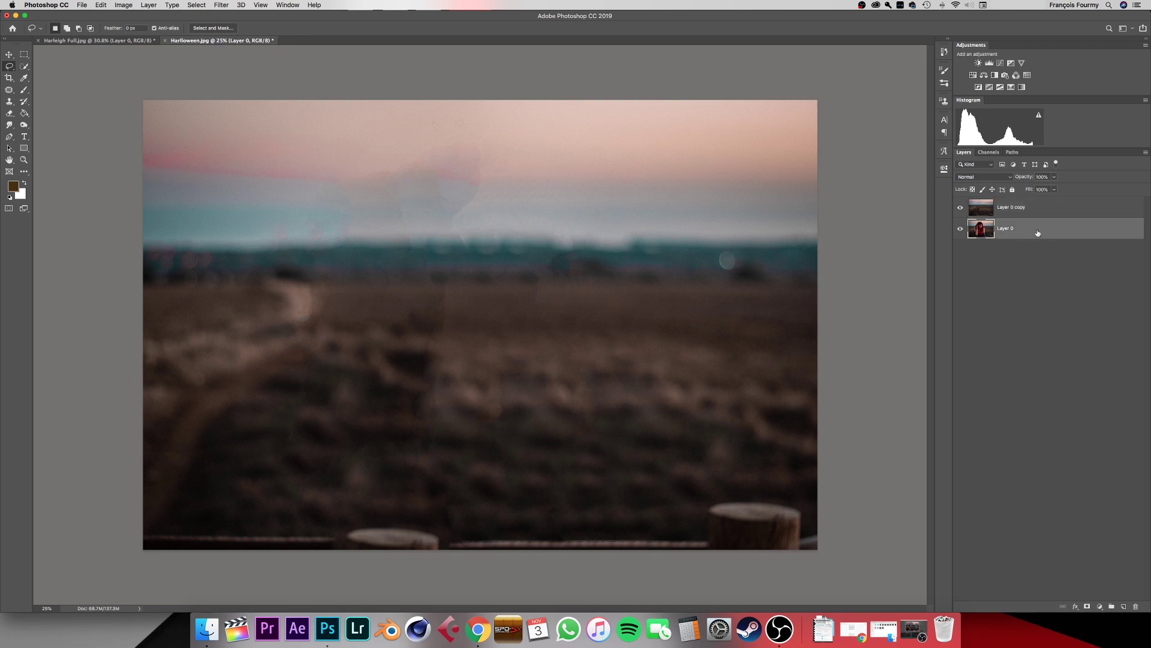
key(super+j)
drag(1038, 233, 1020, 208)
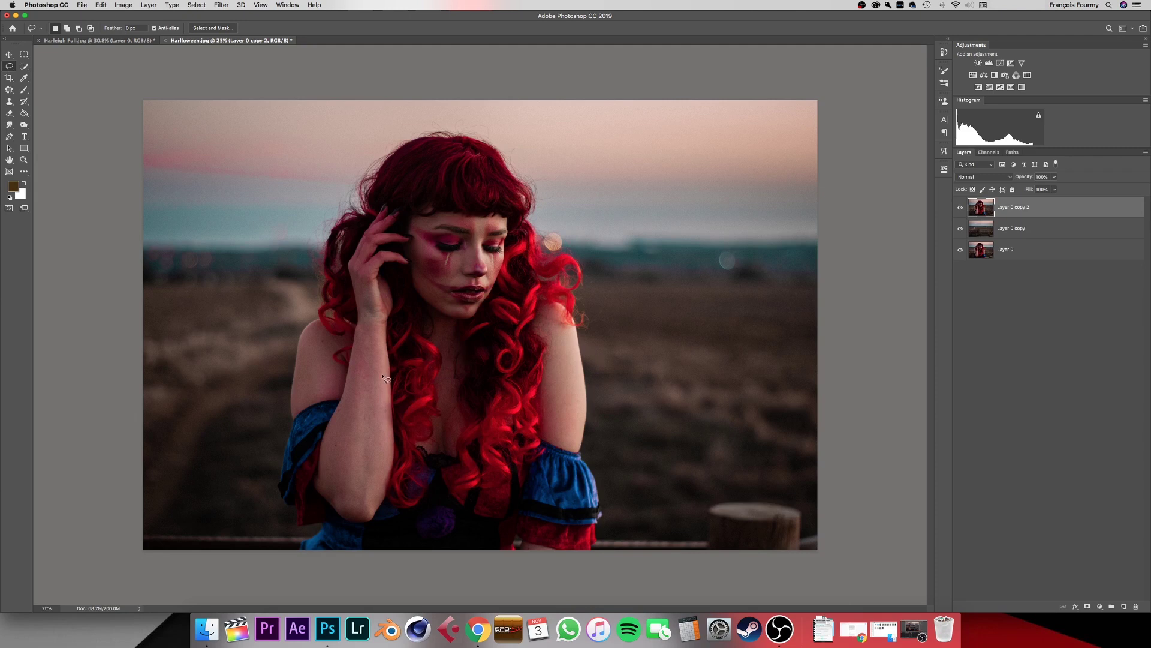
Trace the woman's outline with the Magnetic Lasso, from the lower sleeve around the hair to the opposite sleeve
right_click(13, 66)
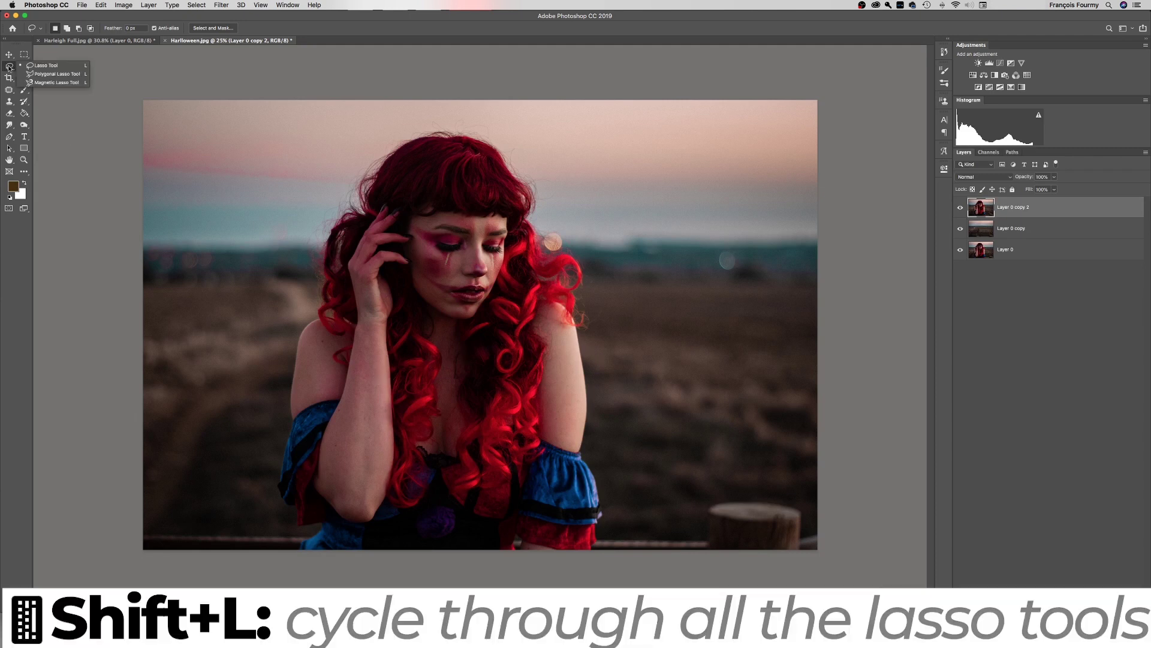
click(66, 84)
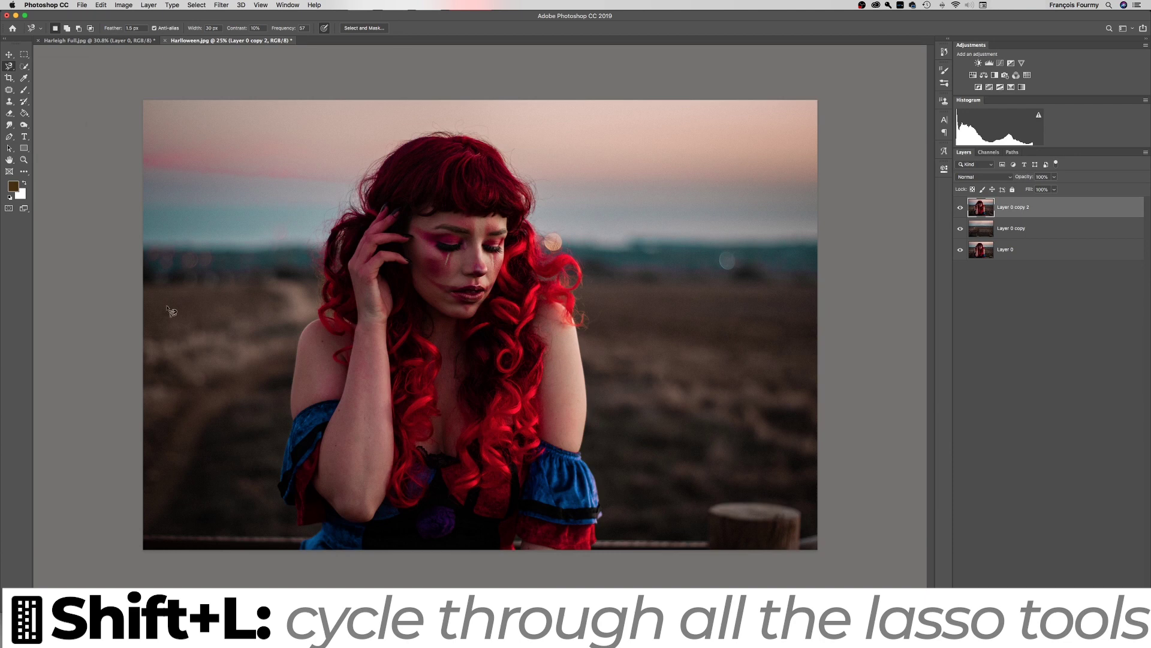
scroll(388, 533, up, 2)
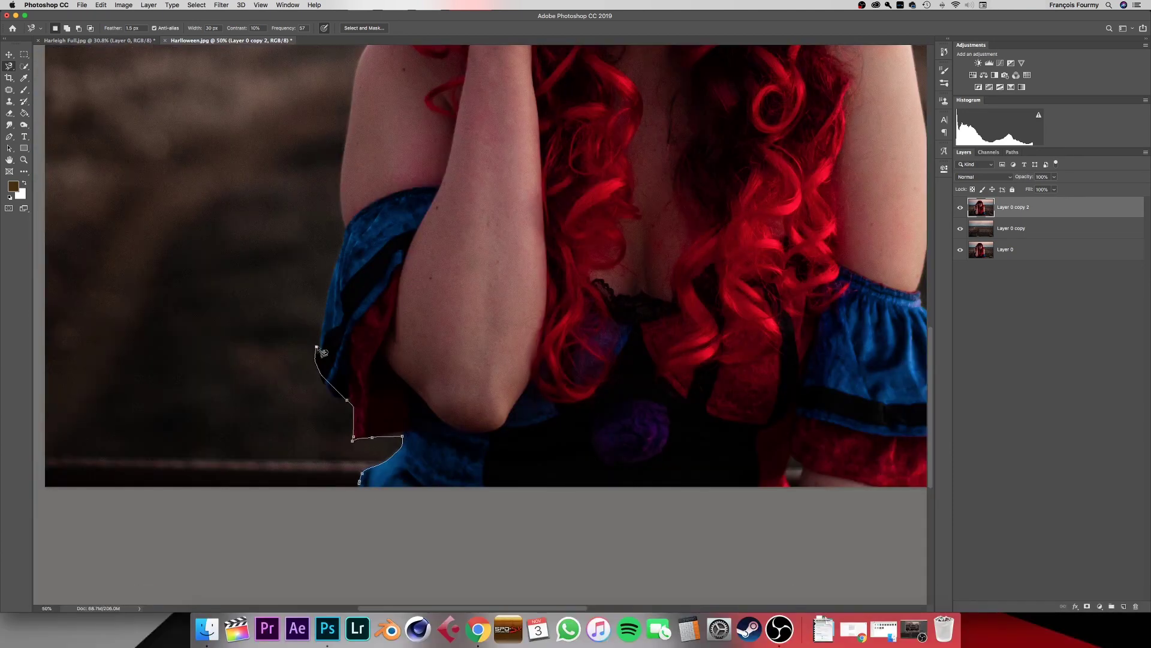
drag(340, 194, 391, 430)
drag(490, 108, 402, 265)
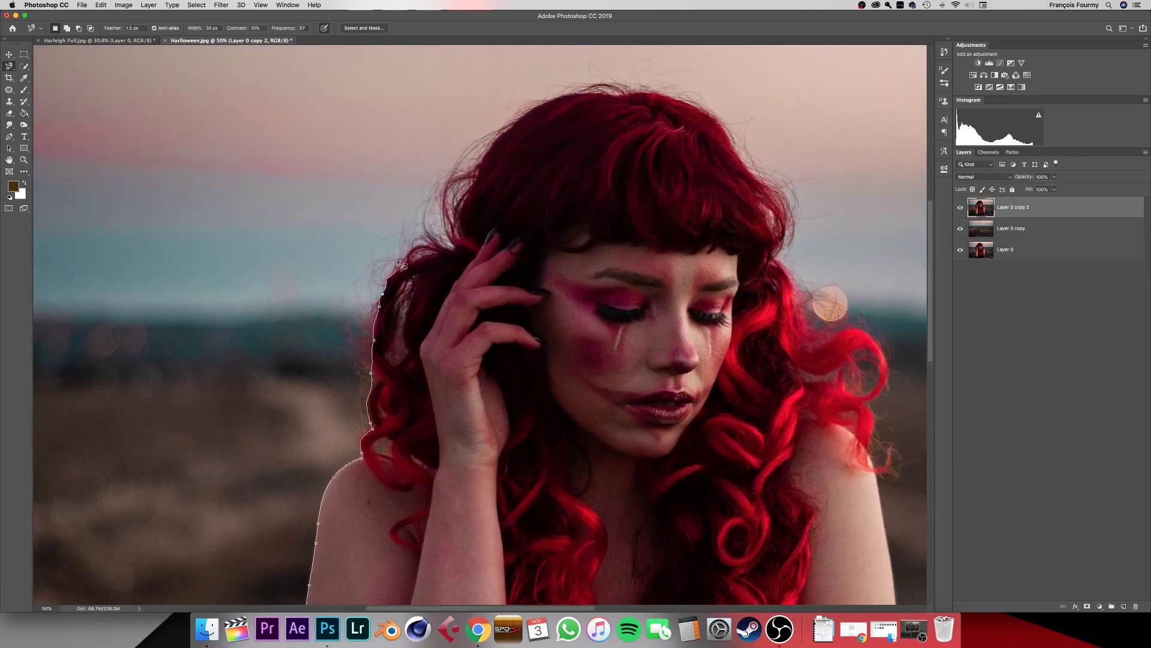
drag(873, 351, 813, 204)
drag(827, 378, 811, 246)
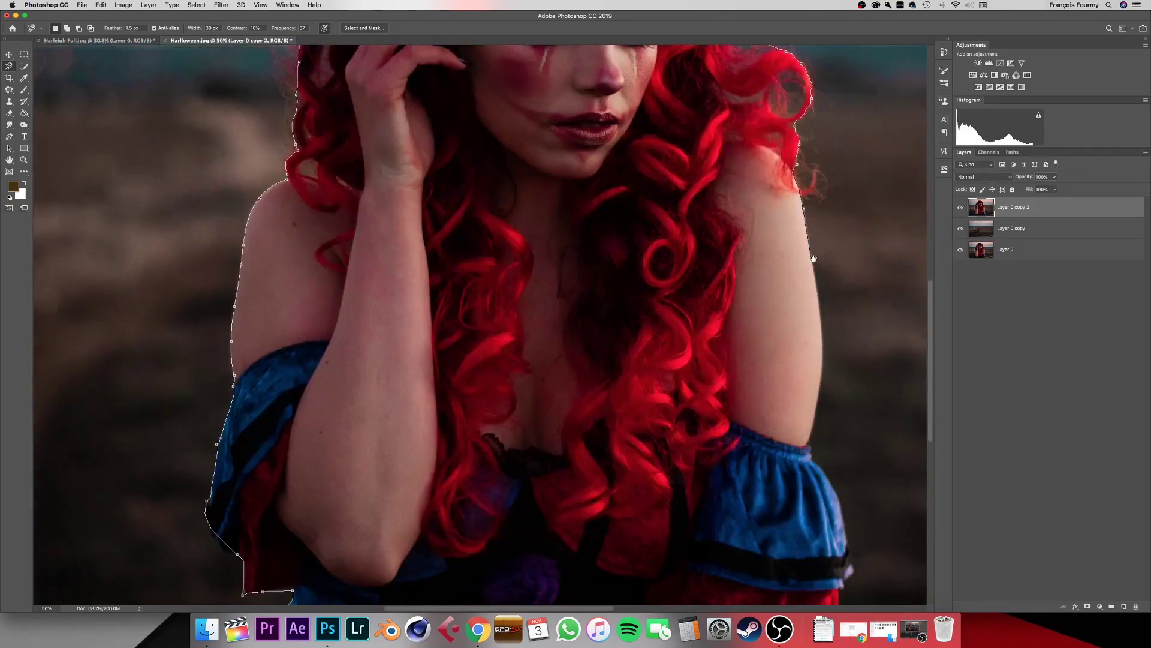
double_click(848, 473)
Complete the selection along the lower sleeves and dress with the freehand Lasso
key(shift+l)
mouse_move(841, 587)
mouse_down()
mouse_move(849, 452)
mouse_move(840, 505)
mouse_move(711, 479)
mouse_up()
drag(337, 537, 337, 564)
key(super+0)
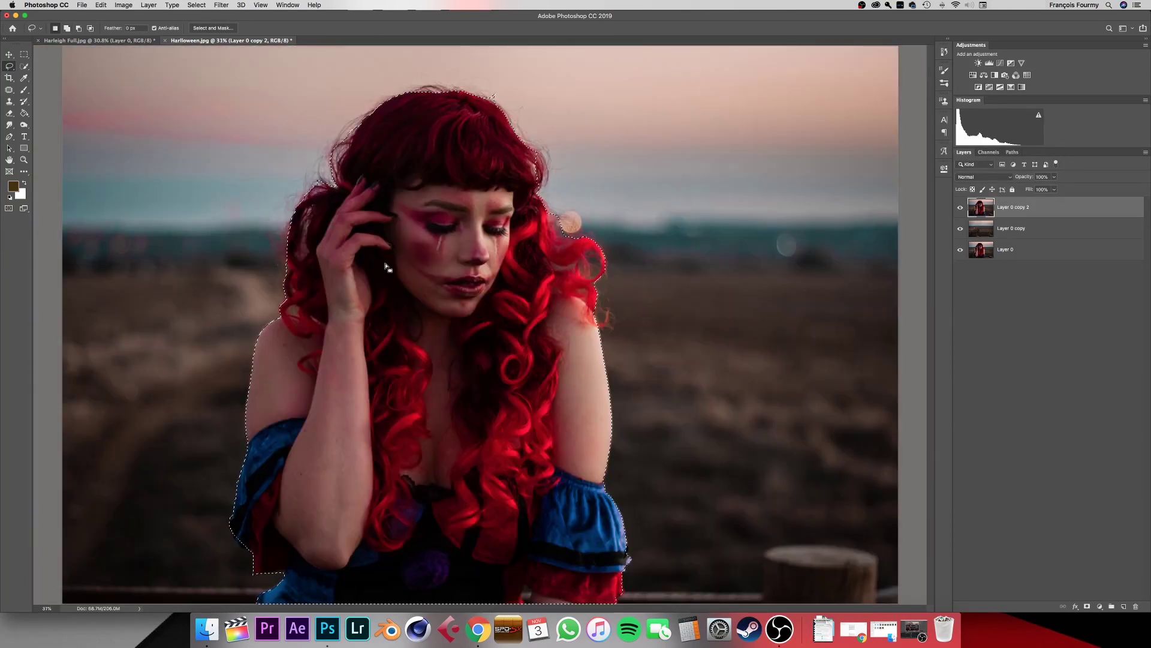
Refine the selection's hair edges on both sides of the head with the Refine Edge Brush in Select and Mask
click(214, 29)
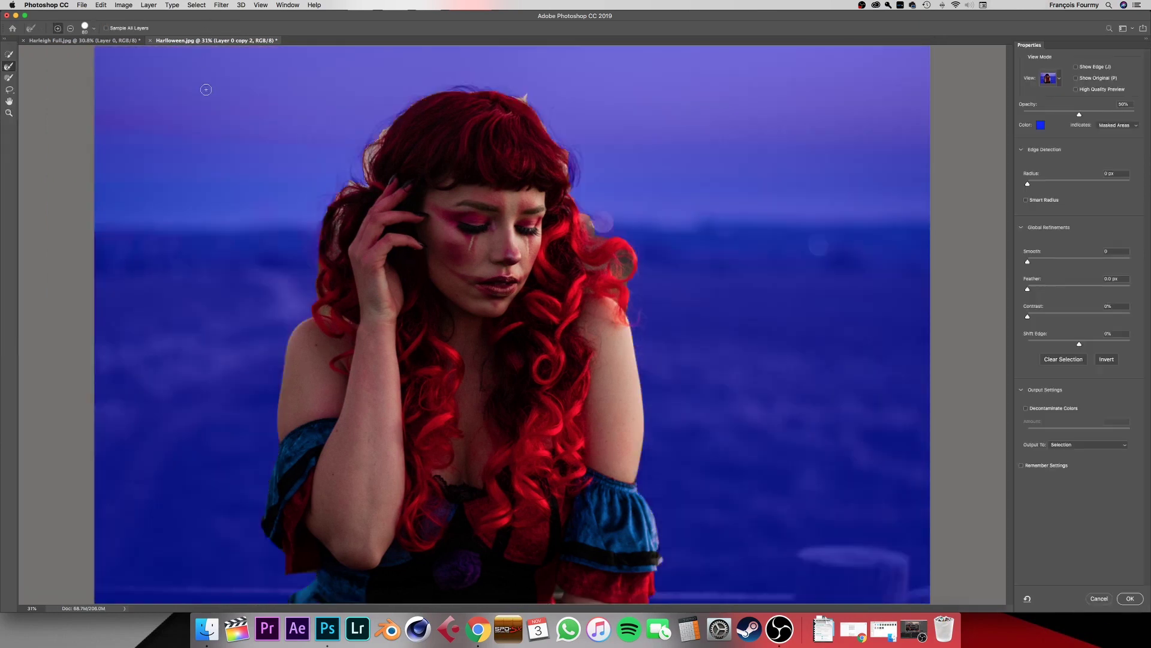
click(9, 66)
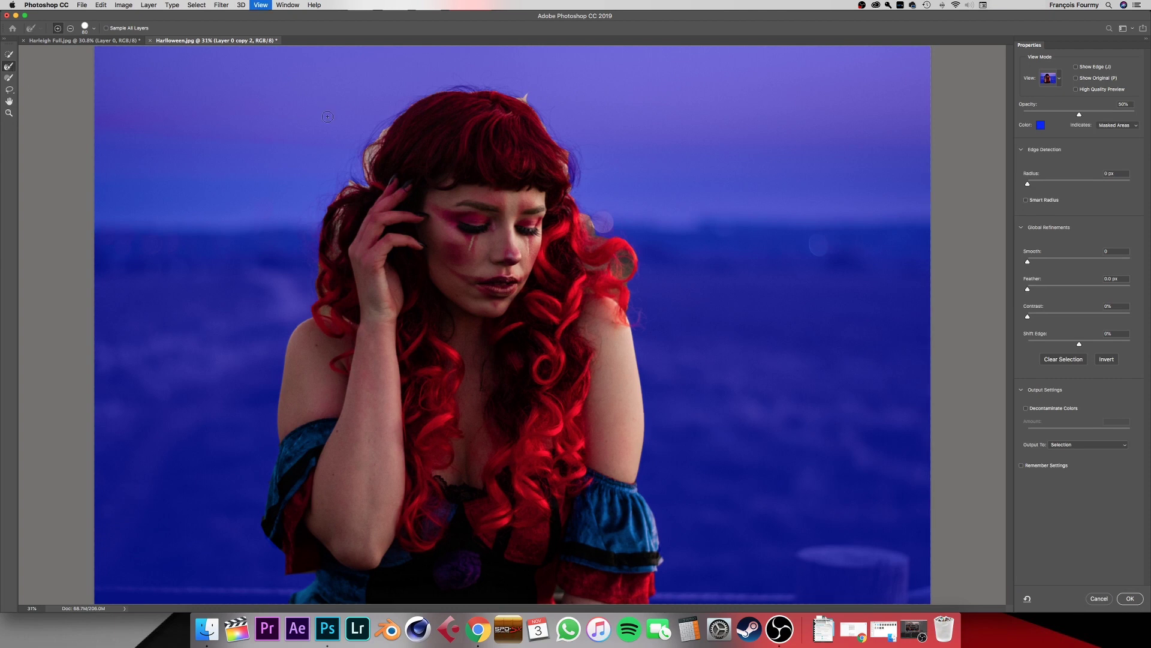
key(super+plus)
key(super+plus)
drag(494, 281, 737, 450)
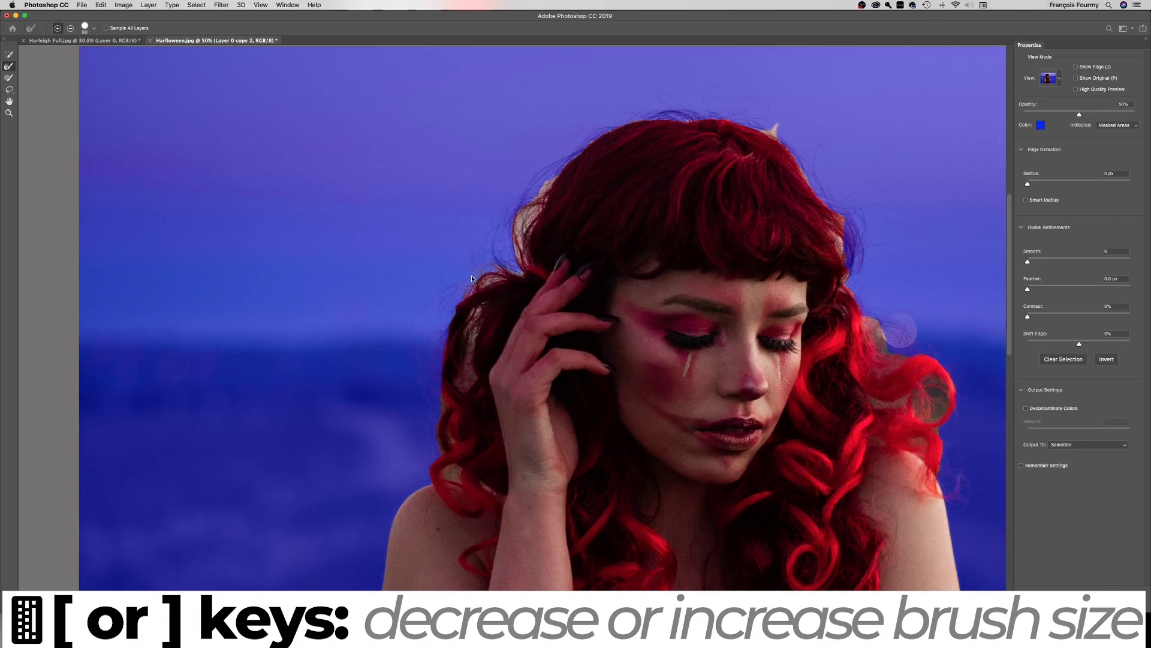
mouse_move(518, 250)
mouse_down()
mouse_move(528, 207)
mouse_move(545, 201)
mouse_up()
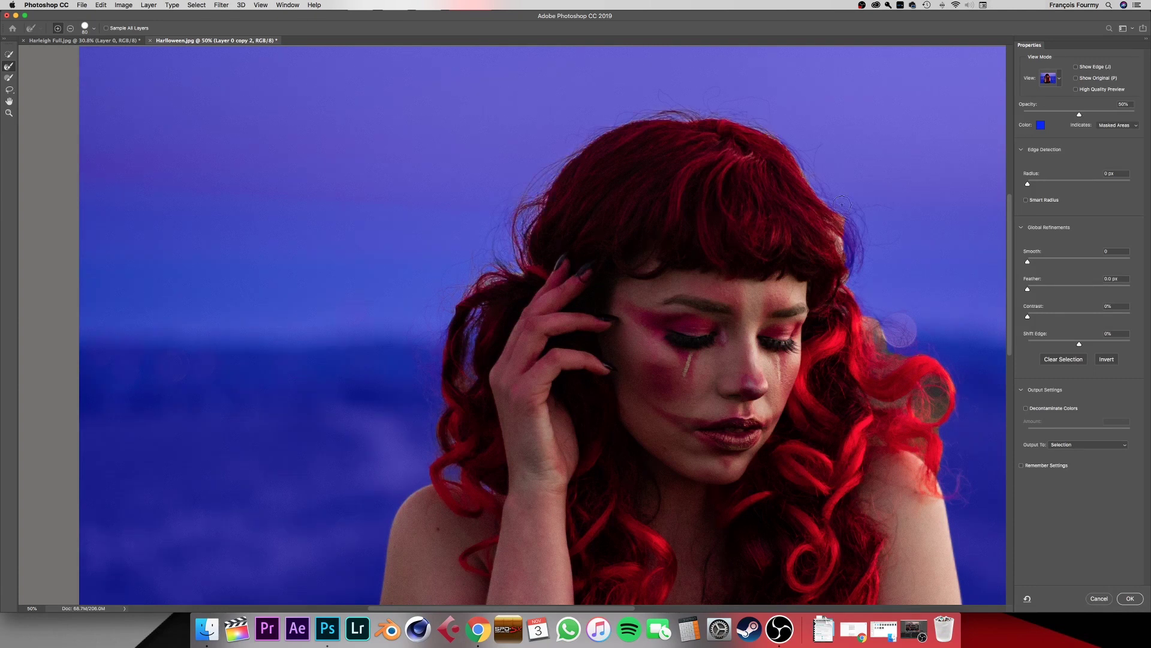
scroll(803, 300, down, 4)
scroll(803, 300, right, 5)
drag(775, 306, 795, 375)
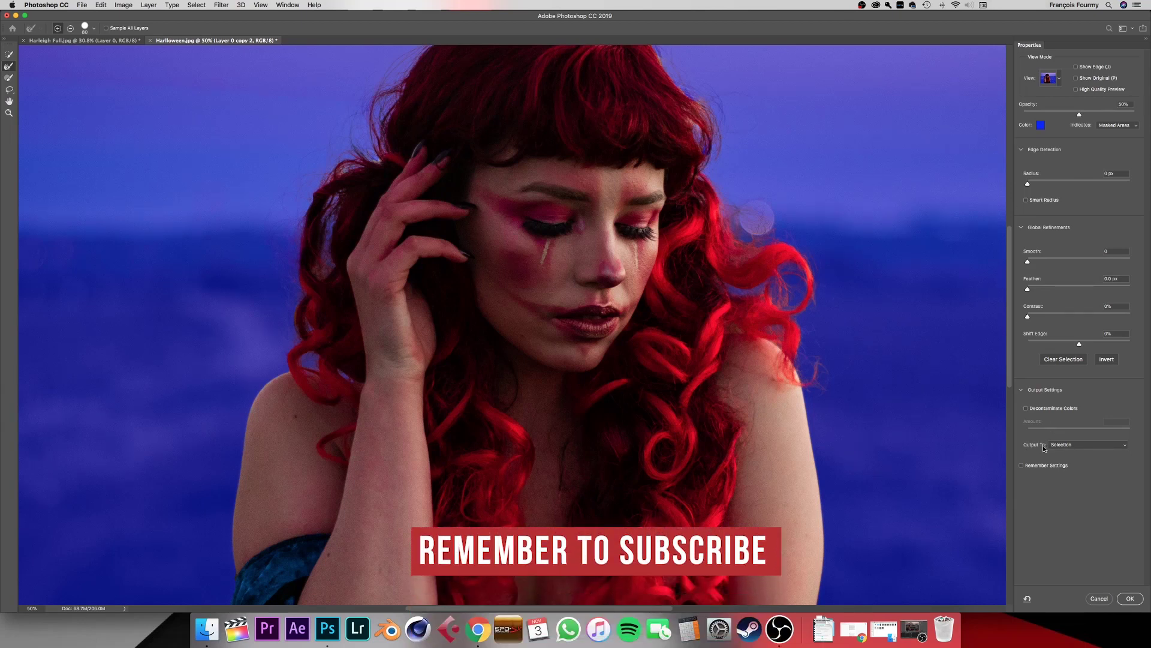
Output the refined selection as a Layer Mask and apply it
click(1085, 445)
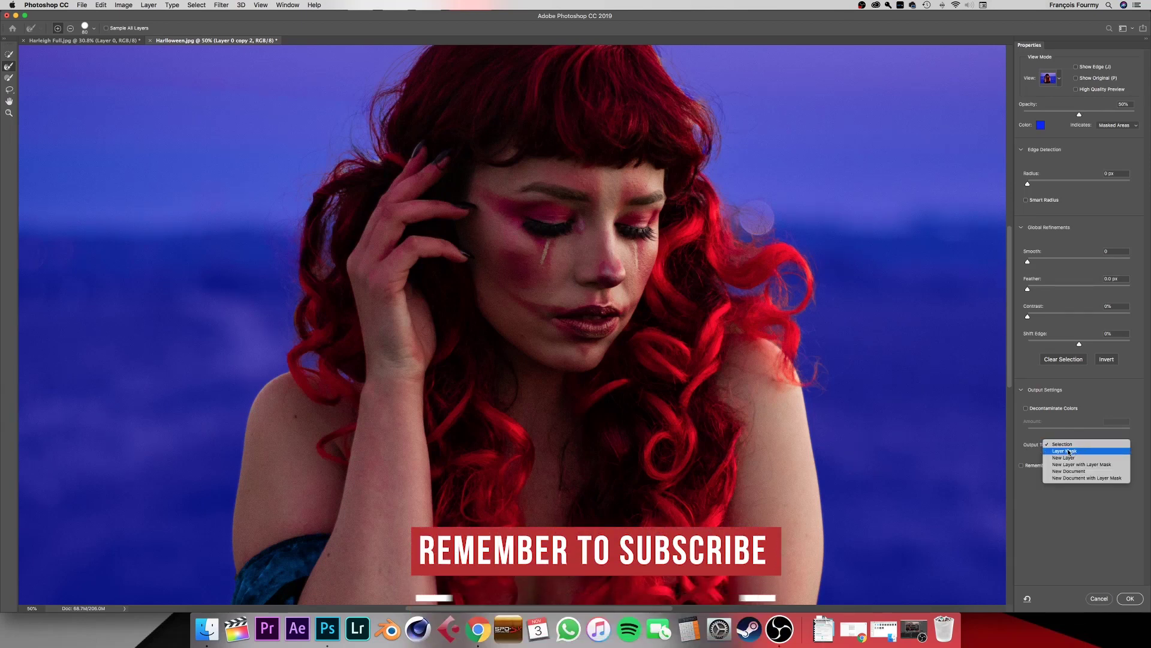
click(1070, 451)
click(1127, 597)
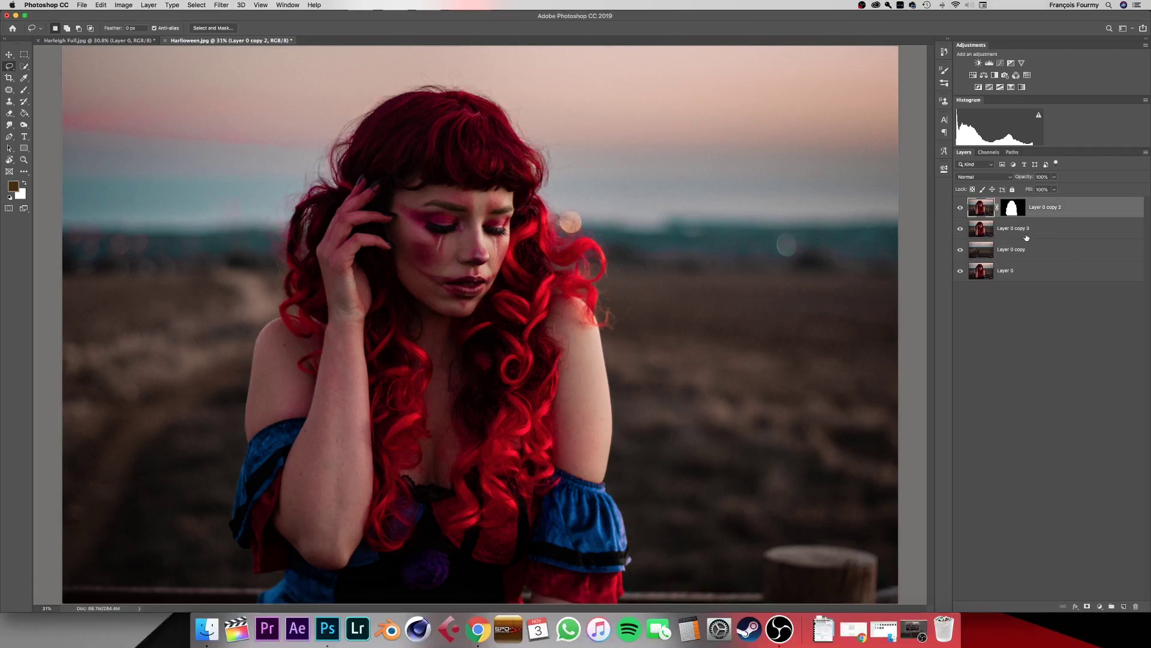
Rename the unmasked woman layer below as Disintegrate and the masked layer as Top
double_click(1016, 233)
text(Disintegrate)
key(Return)
double_click(1047, 207)
text(Top)
key(Return)
Isolate the Disintegrate layer, open it in Liquify and push the hair beside the raised hand outward into the background
click(1017, 235)
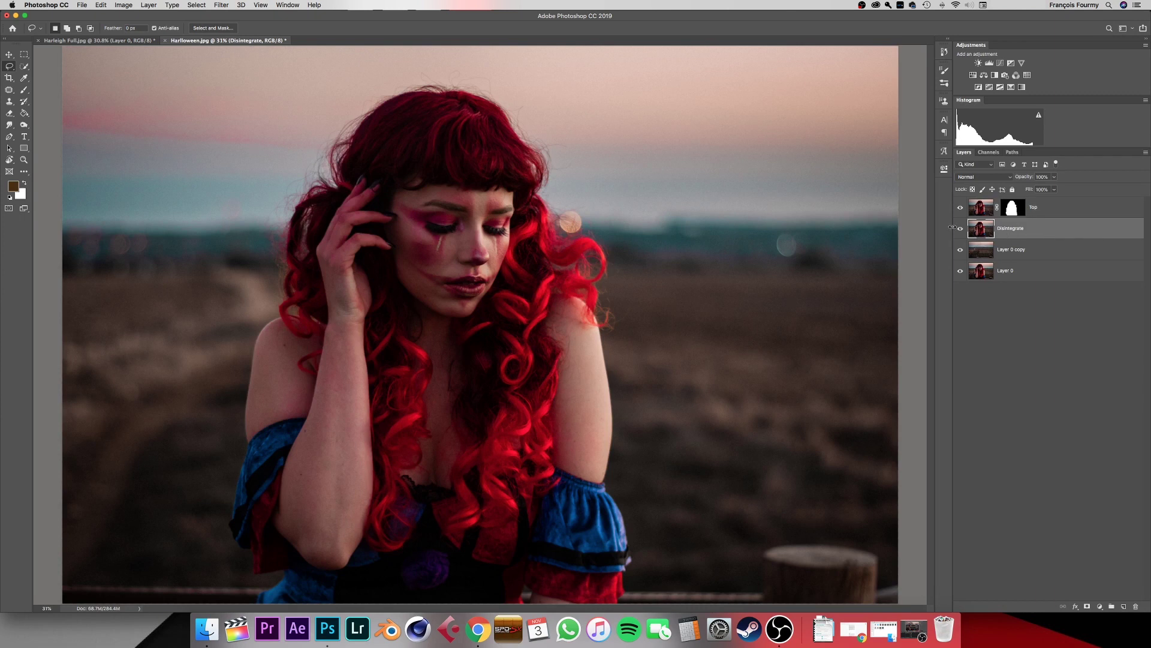
click(222, 5)
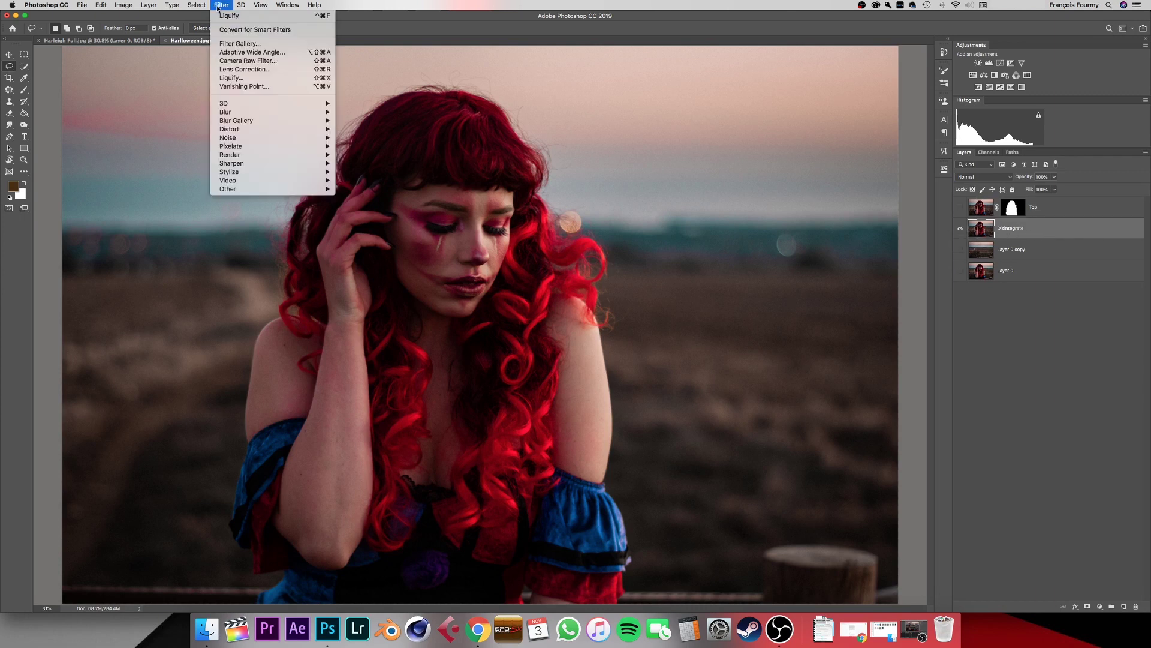
click(276, 85)
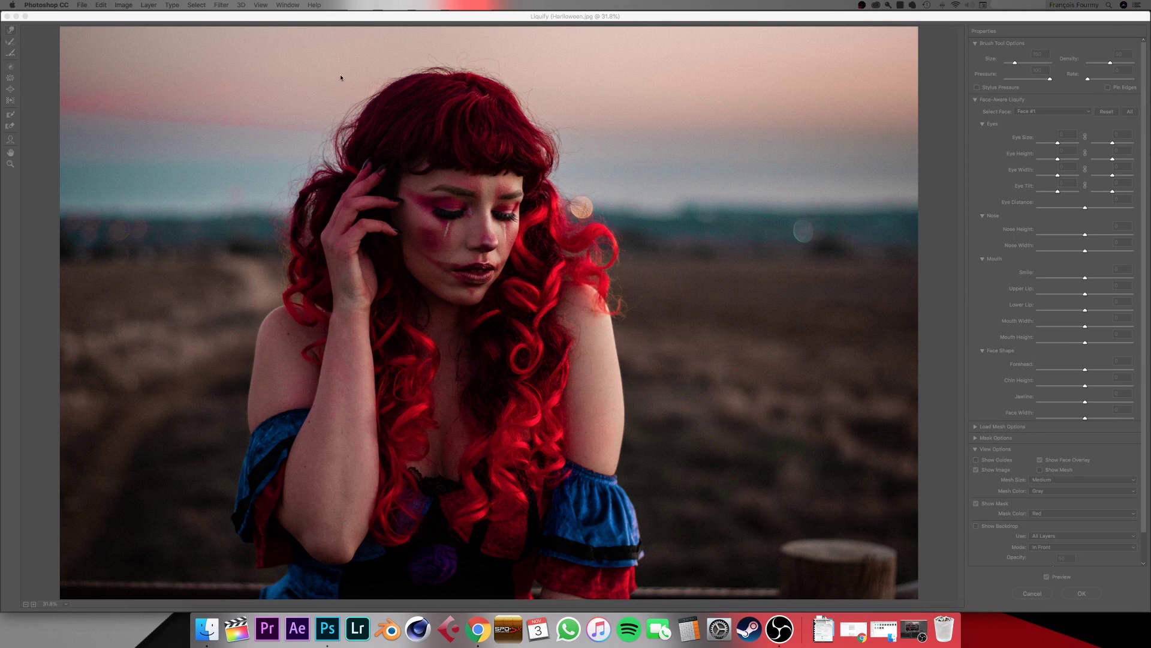
mouse_move(78, 310)
mouse_down()
mouse_move(315, 276)
mouse_move(454, 42)
mouse_up()
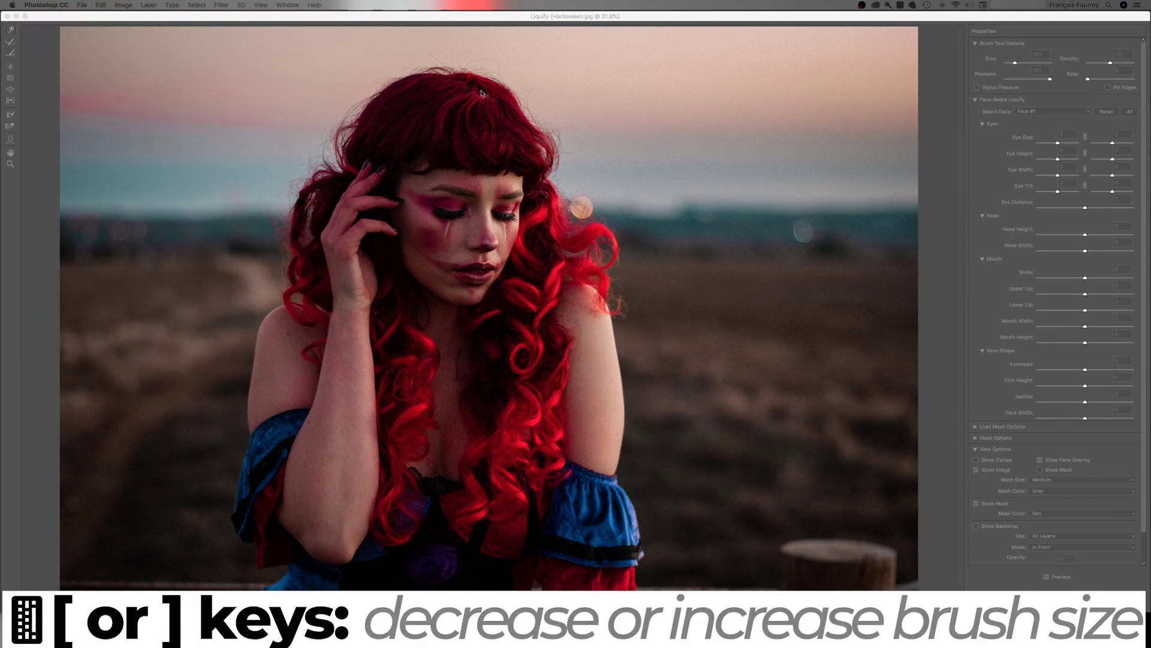
mouse_move(393, 120)
mouse_down()
mouse_move(384, 75)
mouse_move(414, 94)
mouse_move(323, 172)
mouse_move(297, 127)
mouse_move(344, 181)
mouse_move(353, 150)
mouse_up()
key(super+minus)
key(bracketleft)
key(bracketleft)
key(bracketleft)
key(bracketleft)
key(bracketleft)
key(bracketleft)
key(bracketleft)
key(bracketleft)
key(bracketleft)
mouse_move(353, 207)
mouse_down()
mouse_move(279, 212)
mouse_move(334, 212)
mouse_move(312, 237)
mouse_move(276, 218)
mouse_up()
Enlarge the warp brush and smear the hair at the crown outward across the sky
key(bracketright)
key(bracketright)
key(bracketright)
key(bracketright)
key(bracketright)
mouse_move(380, 115)
mouse_down()
mouse_move(250, 65)
mouse_move(199, 99)
mouse_move(265, 116)
mouse_move(172, 67)
mouse_move(159, 108)
mouse_move(345, 150)
mouse_move(271, 173)
mouse_move(208, 163)
mouse_up()
key(super+plus)
mouse_move(306, 154)
mouse_down()
mouse_move(327, 168)
mouse_move(254, 163)
mouse_move(275, 170)
mouse_move(173, 170)
mouse_up()
Set the warp brush size to 400 and pull the hair beside the hand and shoulder toward the picture's upper-left corner
key(bracketleft)
key(bracketleft)
key(bracketleft)
key(bracketleft)
key(bracketleft)
key(bracketleft)
key(bracketleft)
key(bracketleft)
key(bracketleft)
key(bracketright)
key(bracketright)
key(bracketright)
key(bracketright)
key(bracketright)
key(bracketright)
key(bracketright)
drag(287, 217, 179, 213)
mouse_move(295, 268)
mouse_down()
mouse_move(273, 283)
mouse_move(224, 247)
mouse_move(273, 320)
mouse_move(264, 296)
mouse_move(189, 319)
mouse_move(221, 347)
mouse_move(198, 346)
mouse_move(197, 289)
mouse_up()
drag(208, 109, 72, 45)
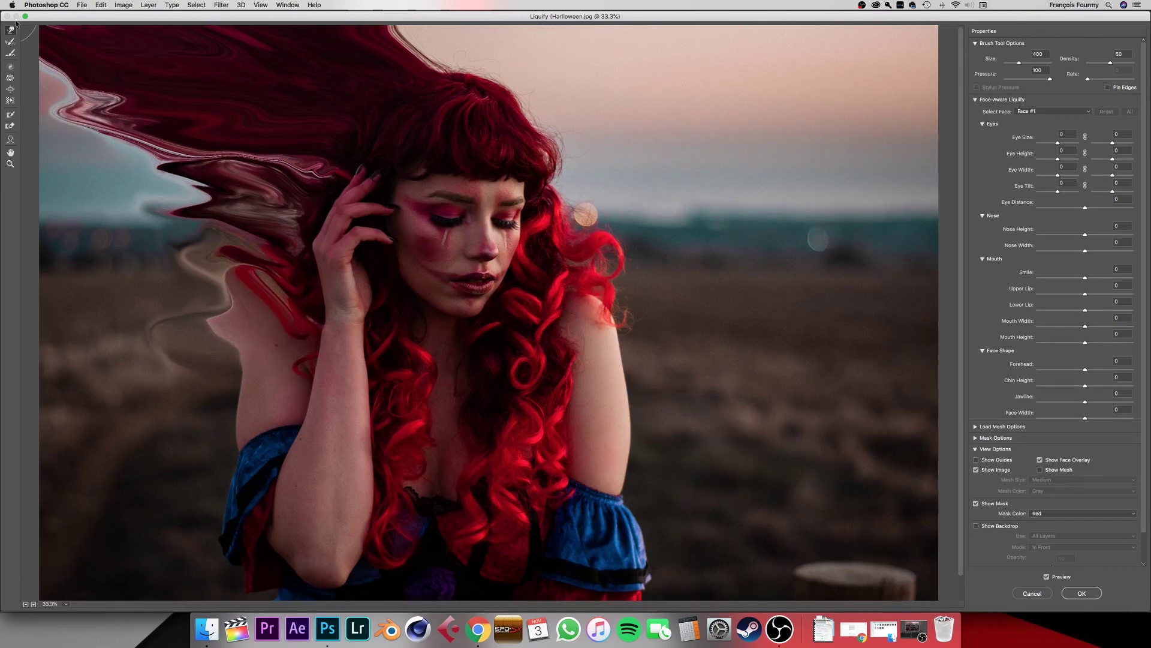
Stretch the smeared strands at hand height out to the picture's left edge
key(super+minus)
drag(236, 135, 130, 123)
mouse_move(243, 165)
mouse_down()
mouse_move(186, 208)
mouse_move(144, 210)
mouse_move(150, 240)
mouse_move(322, 268)
mouse_move(154, 235)
mouse_move(270, 214)
mouse_move(97, 168)
mouse_move(164, 231)
mouse_move(239, 235)
mouse_move(144, 167)
mouse_up()
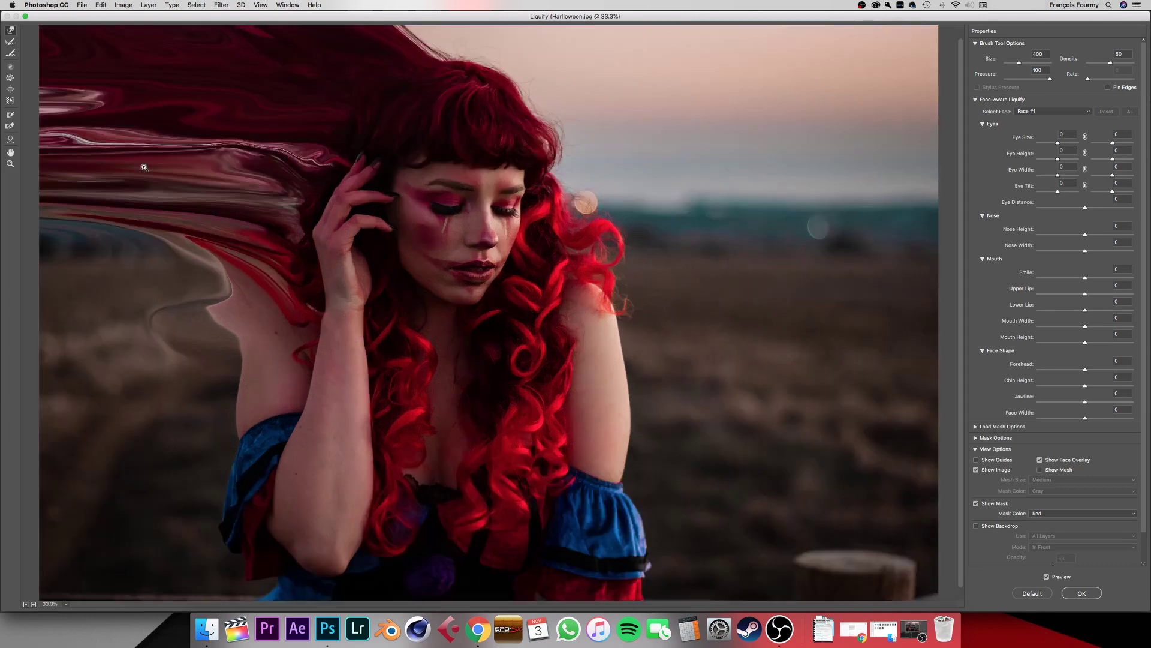
Try to smear the light strand beside the fingertips outward with a warp brush of size 125
key(super+plus)
key(super+plus)
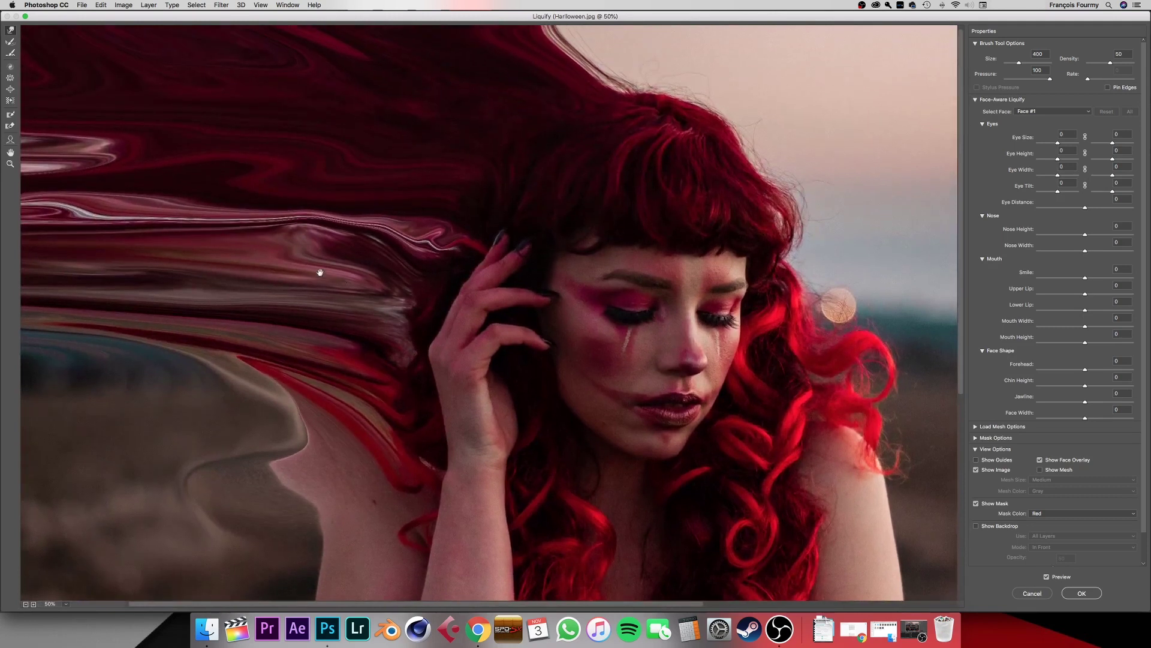
key(bracketleft)
key(bracketleft)
key(bracketleft)
key(bracketleft)
key(bracketleft)
mouse_move(433, 232)
mouse_down()
mouse_move(378, 232)
mouse_move(365, 214)
mouse_move(309, 210)
mouse_up()
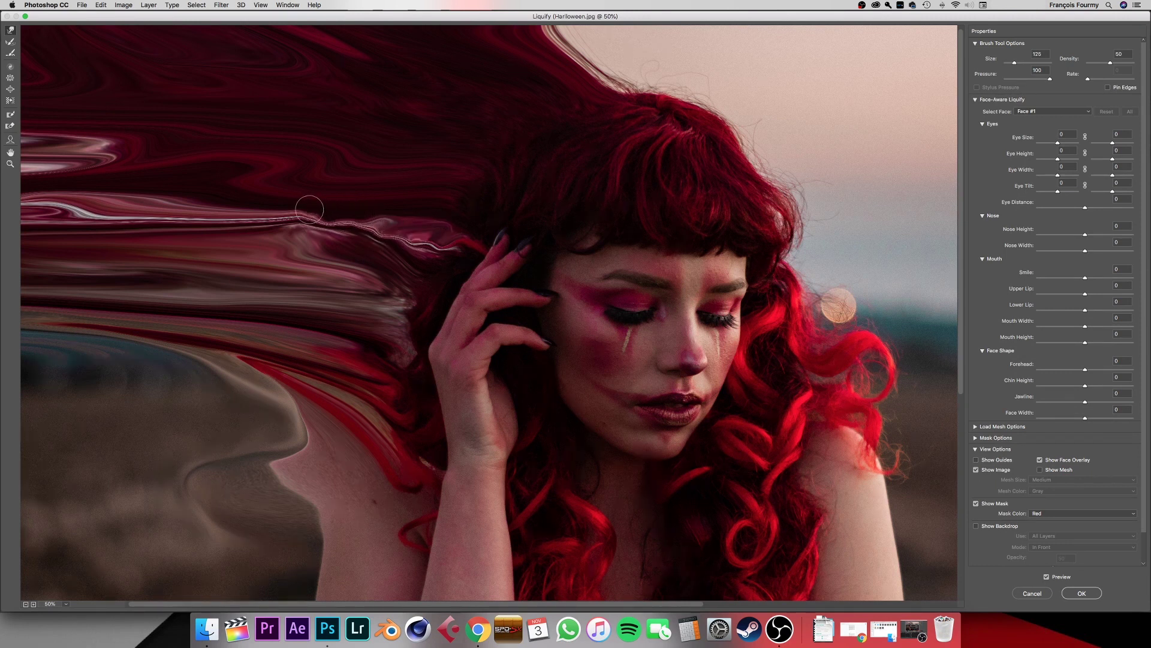
key(super+z)
Push the streaks beside the hand further outward with a warp brush of size 500 and apply the Liquify filter
key(bracketright)
key(bracketright)
key(bracketright)
key(bracketright)
key(bracketright)
key(bracketright)
key(bracketright)
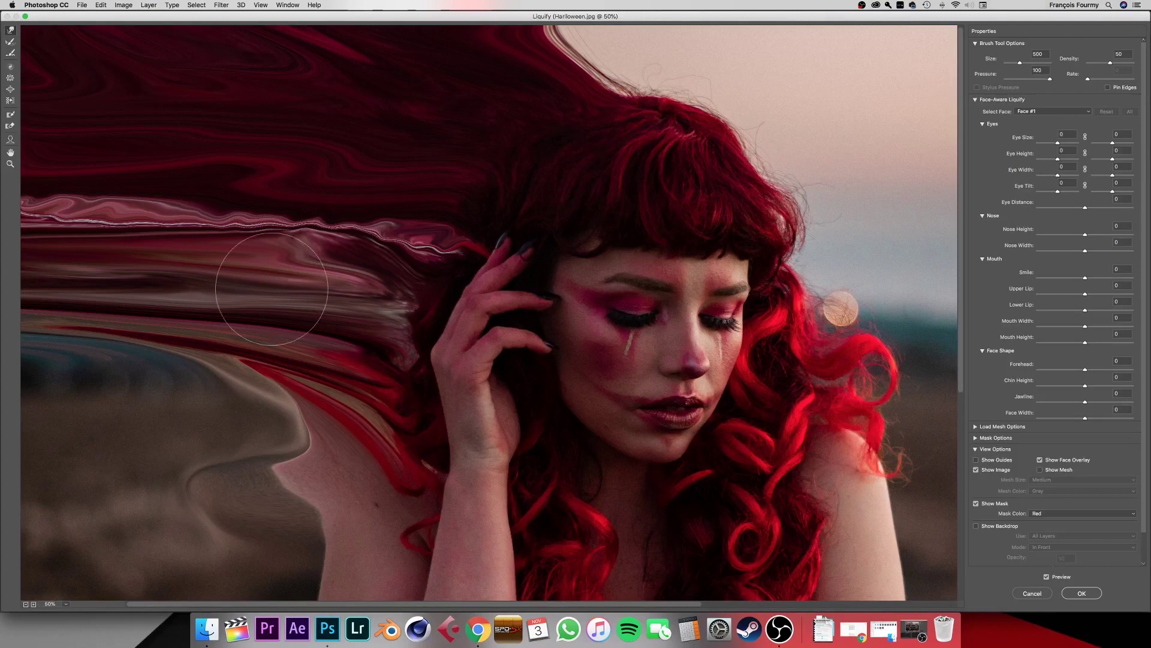
drag(272, 289, 180, 270)
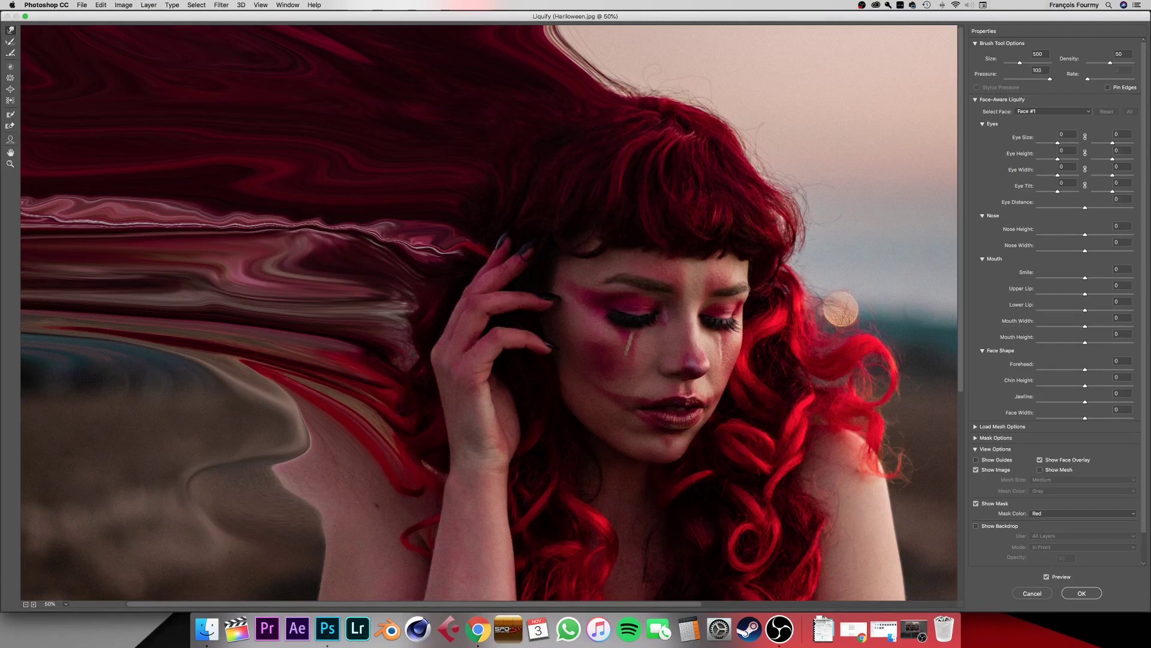
click(1079, 595)
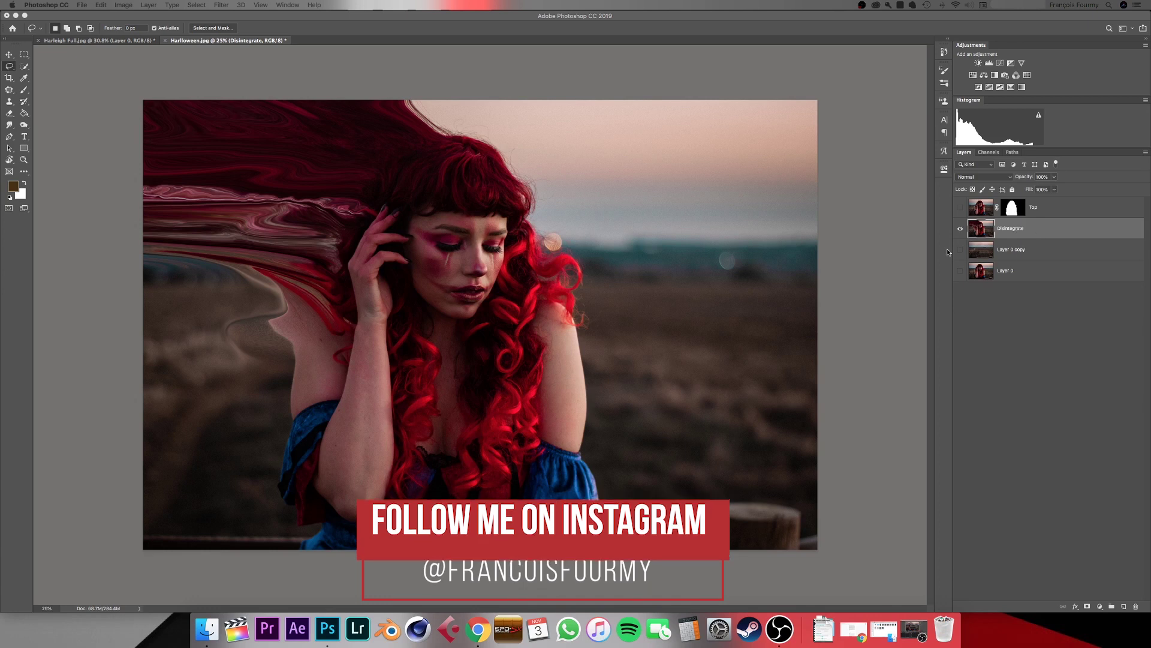
Add a layer mask to the Disintegrate layer and fill it with black using the Paint Bucket
click(1087, 606)
key(g)
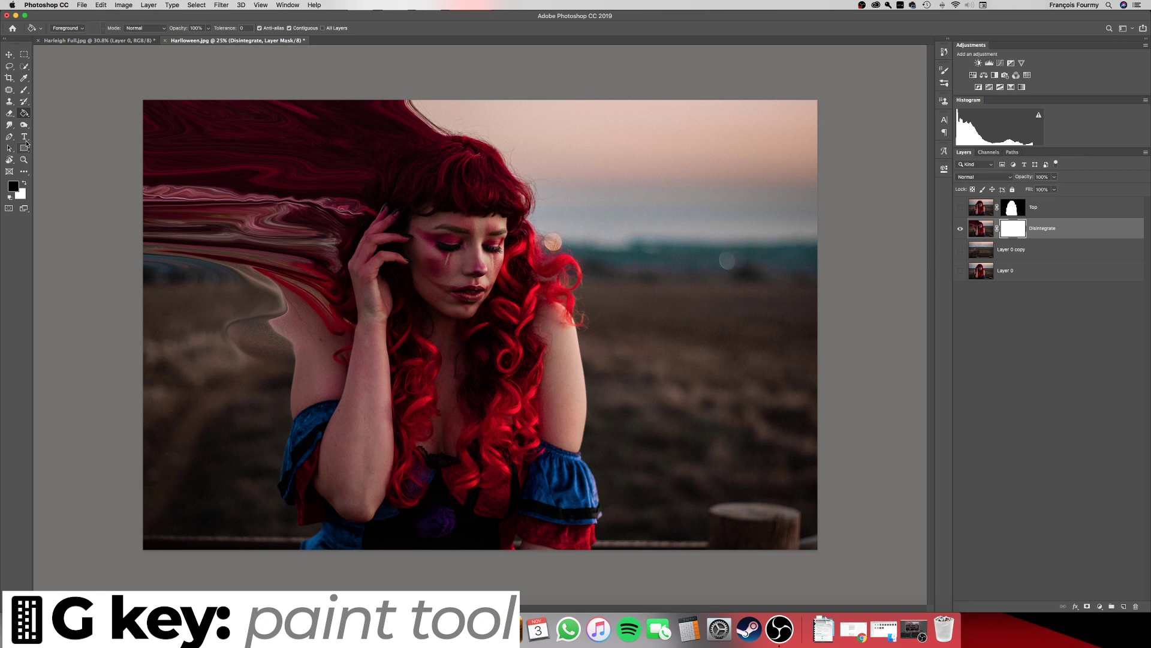
click(694, 242)
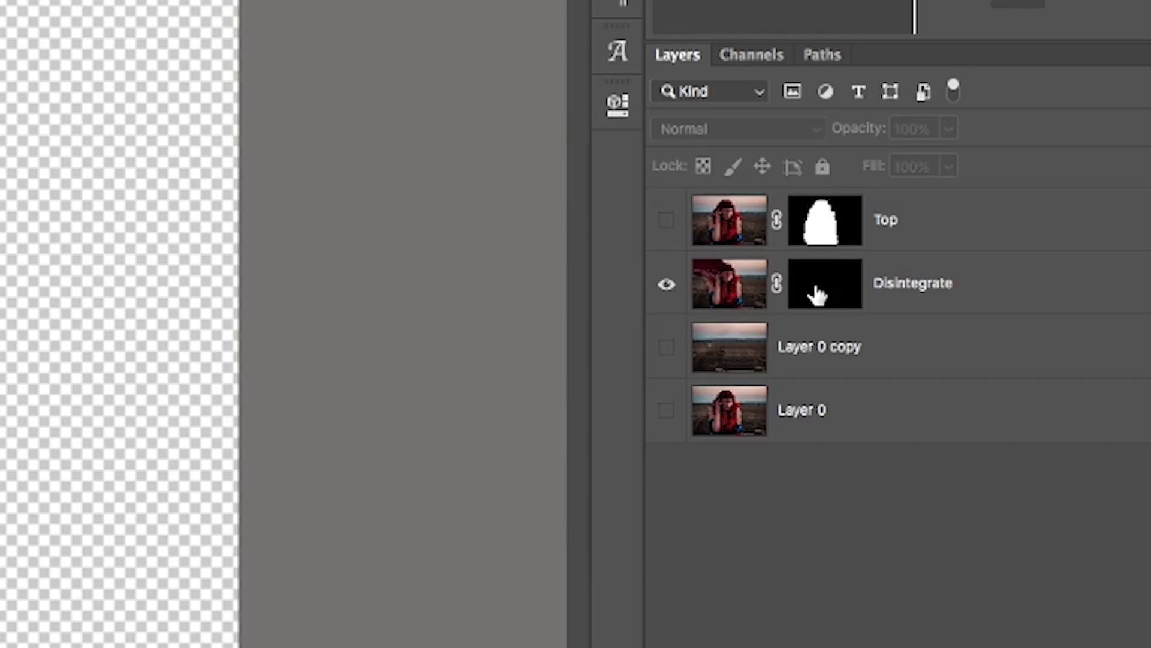
Make the Disintegrate mask active and show the Top, Layer 0 copy and Layer 0 layers again
click(1012, 231)
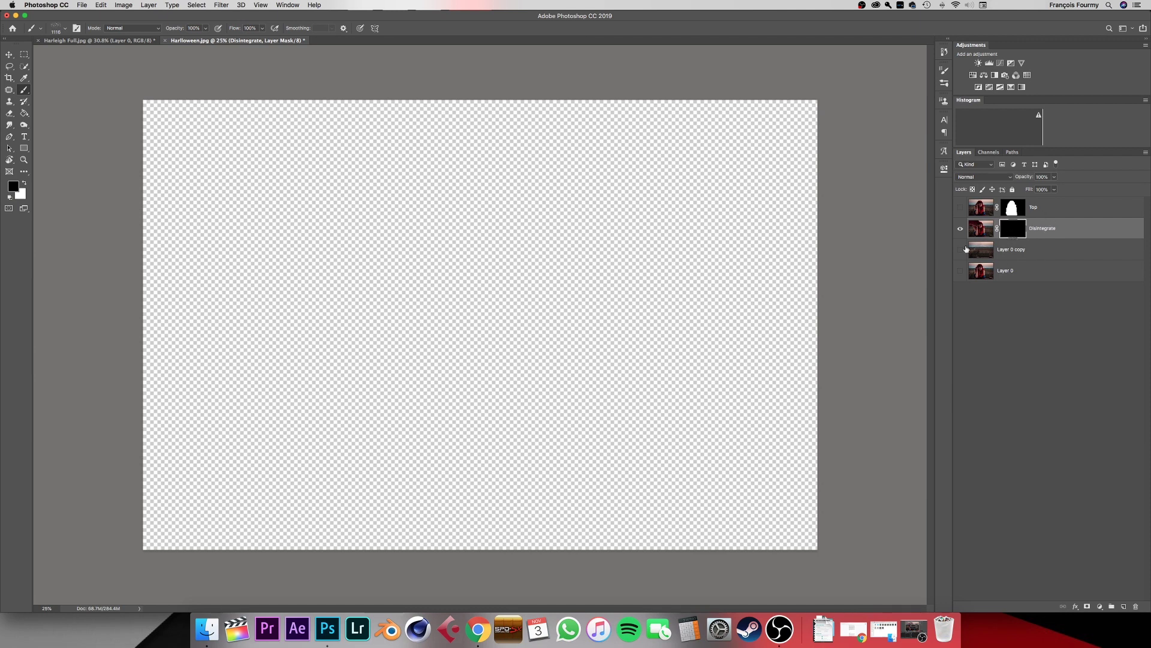
drag(962, 249, 960, 270)
click(960, 208)
Stamp white particles with Sampled Brush 3 on the Disintegrate mask around the hair beside the raised hand
right_click(381, 207)
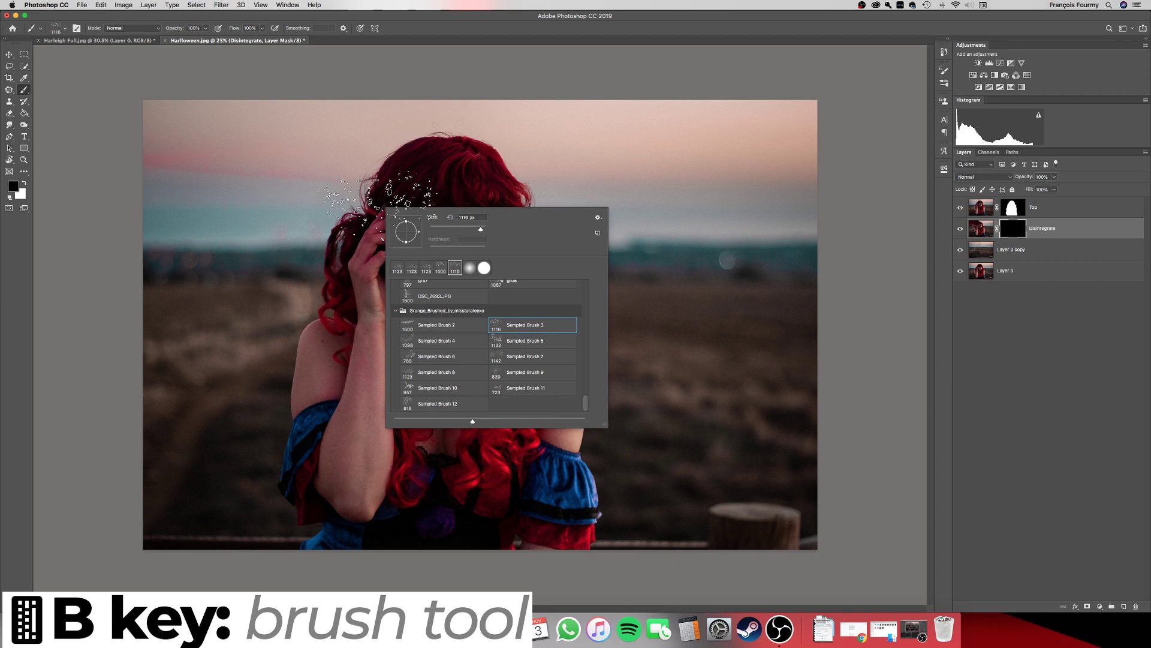
click(1006, 231)
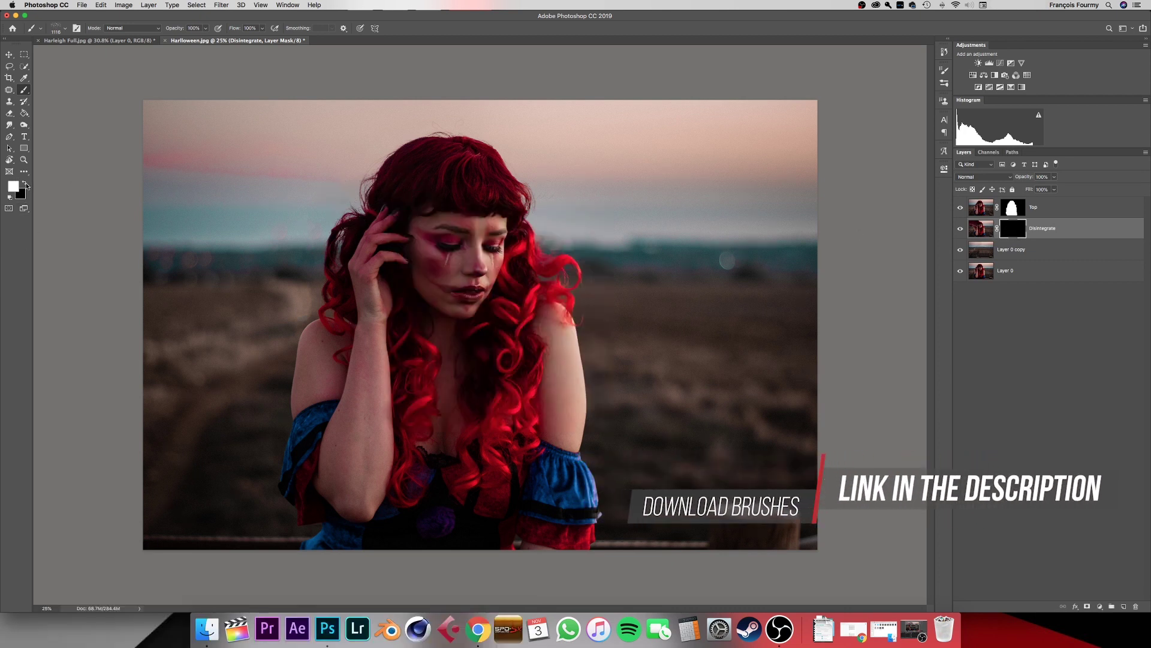
click(357, 181)
click(381, 163)
click(361, 255)
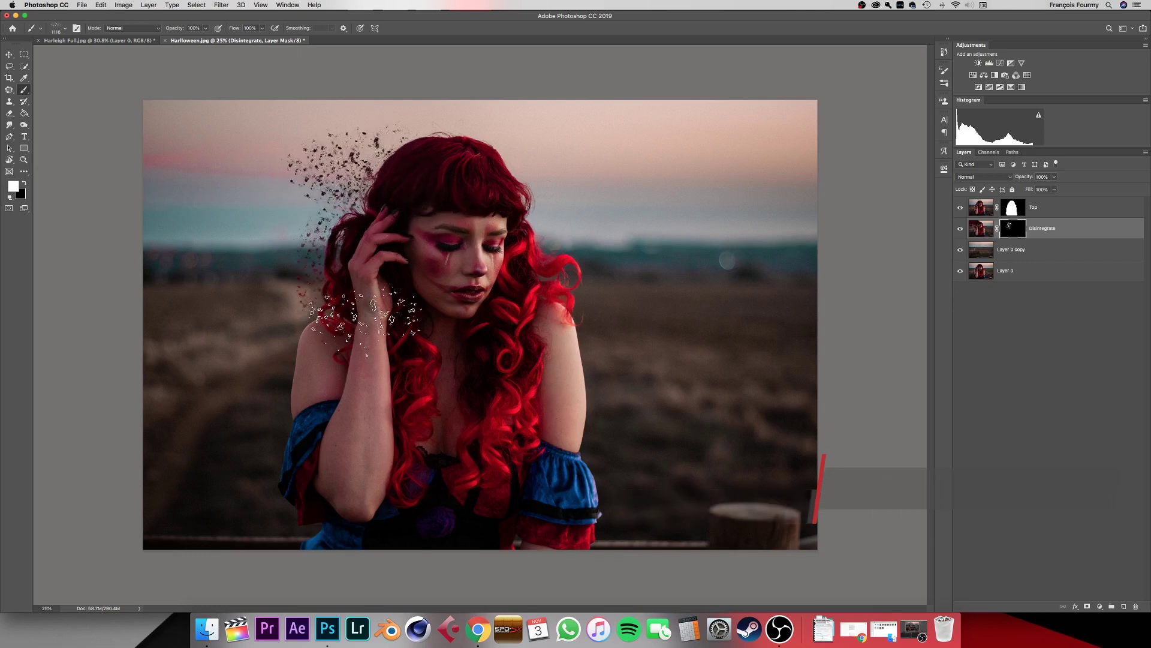
Switch to Sampled Brush 2 and enlarge it for painting particles on the Disintegrate mask
right_click(379, 187)
click(429, 306)
key(bracketright)
key(bracketright)
key(bracketright)
key(bracketright)
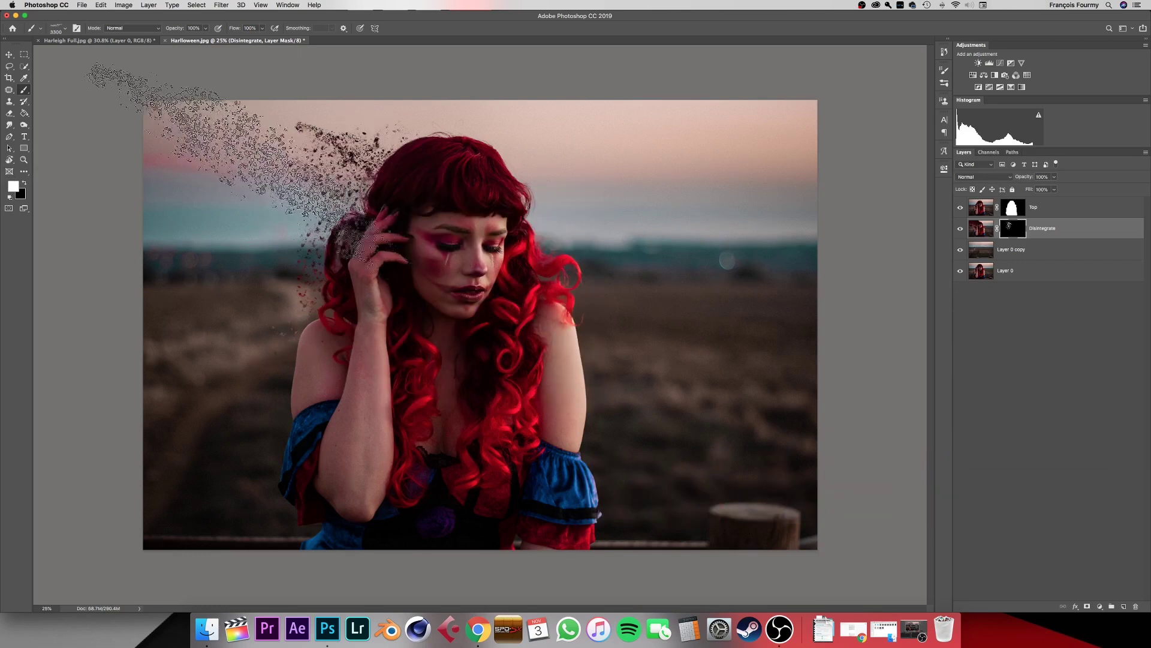